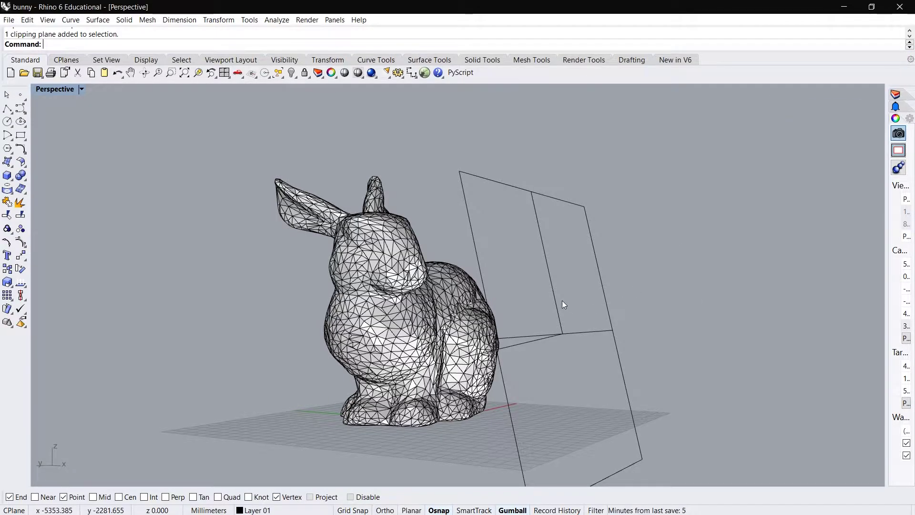
Step: Move the clipping plane into the bunny's body so that it cuts through the mesh
{"action": "scroll", "coordinate": [562, 300], "scroll_direction": "down", "scroll_amount": 2}
{"action": "scroll", "coordinate": [514, 336], "scroll_direction": "up", "scroll_amount": 2}
{"action": "right_click_drag", "start_coordinate": [514, 336], "coordinate": [551, 363]}
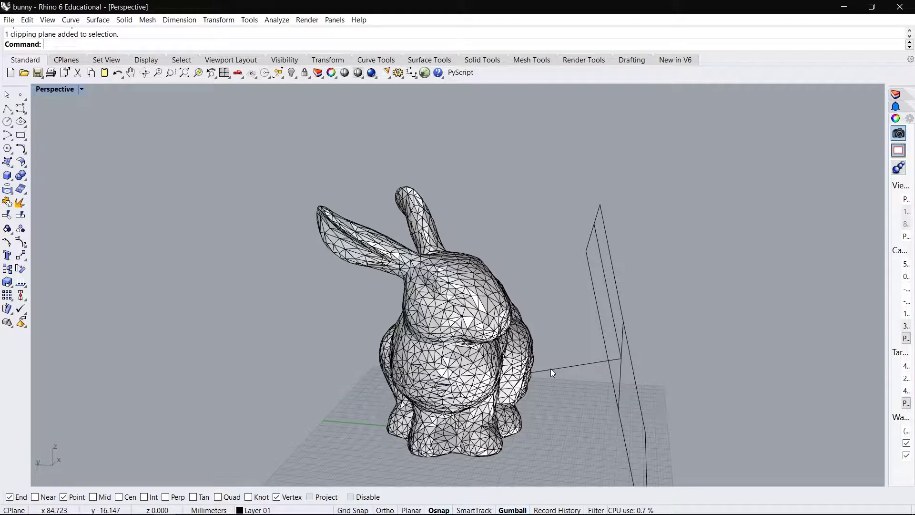
{"action": "left_click", "coordinate": [549, 367]}
{"action": "scroll", "coordinate": [524, 290], "scroll_direction": "down", "scroll_amount": 4}
{"action": "right_click_drag", "start_coordinate": [542, 352], "coordinate": [576, 328]}
{"action": "left_click_drag", "start_coordinate": [575, 324], "coordinate": [451, 324]}
{"action": "left_click", "coordinate": [416, 373]}
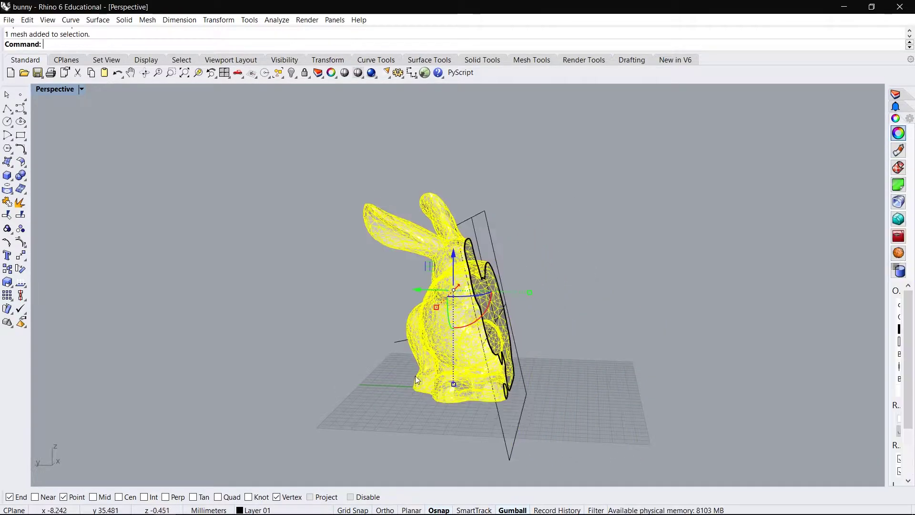
{"action": "left_click", "coordinate": [644, 393]}
Step: Inspect the clipped bunny mesh and the clipping plane from several angles
{"action": "right_click_drag", "start_coordinate": [644, 394], "coordinate": [548, 376]}
{"action": "left_click", "coordinate": [525, 370]}
{"action": "left_click", "coordinate": [366, 333]}
{"action": "left_click", "coordinate": [400, 300]}
{"action": "left_click", "coordinate": [375, 244]}
{"action": "scroll", "coordinate": [477, 324], "scroll_direction": "up", "scroll_amount": 4}
{"action": "right_click_drag", "start_coordinate": [538, 360], "coordinate": [753, 324]}
{"action": "left_click", "coordinate": [644, 366]}
{"action": "scroll", "coordinate": [615, 322], "scroll_direction": "down", "scroll_amount": 3}
{"action": "left_click", "coordinate": [513, 348]}
{"action": "left_click", "coordinate": [672, 354]}
{"action": "left_click", "coordinate": [473, 264]}
{"action": "left_click", "coordinate": [496, 379]}
{"action": "right_click_drag", "start_coordinate": [498, 380], "coordinate": [476, 383]}
{"action": "right_click_drag", "start_coordinate": [511, 290], "coordinate": [530, 292]}
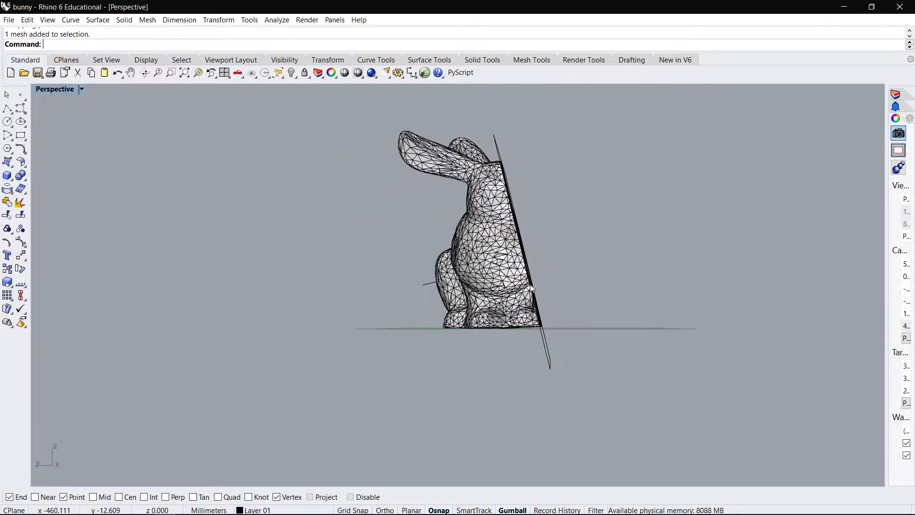
Step: Examine the mesh triangles and the capped section along the clipping plane, close up and from the side
{"action": "right_click_drag", "start_coordinate": [437, 270], "coordinate": [438, 286]}
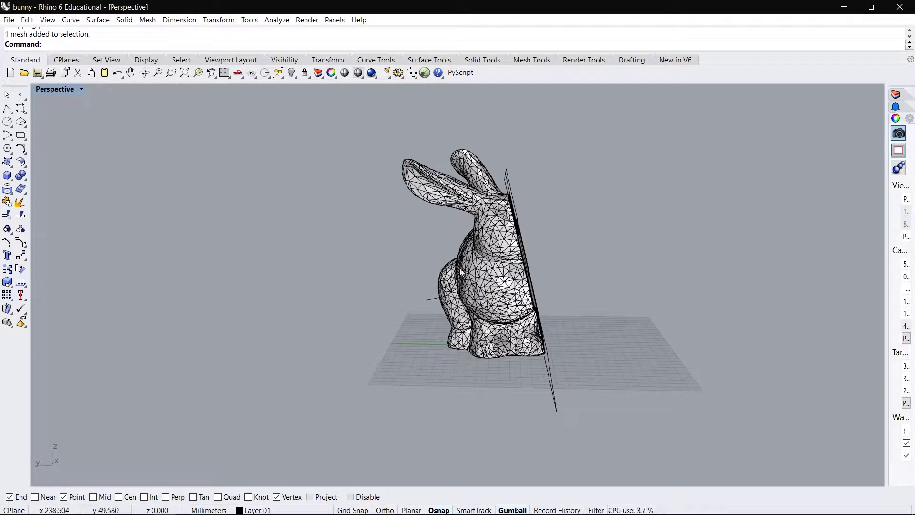
{"action": "right_click_drag", "start_coordinate": [642, 283], "coordinate": [530, 218]}
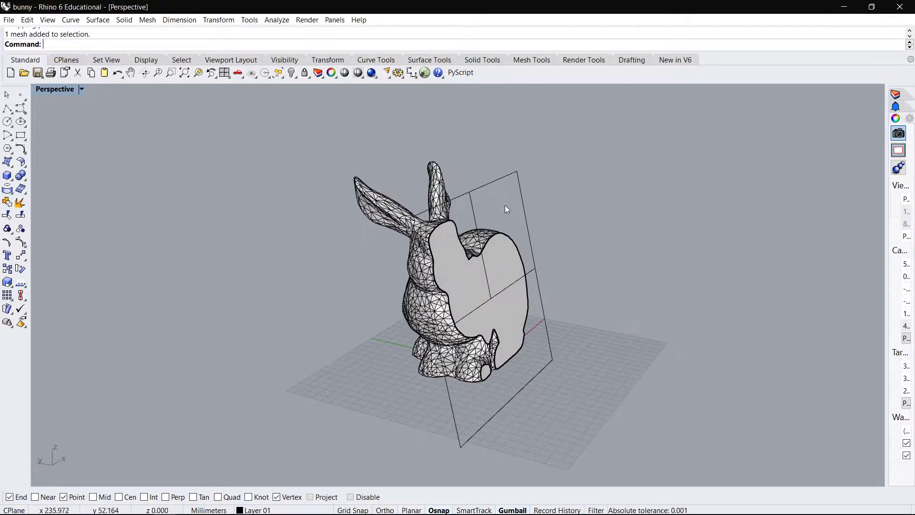
{"action": "scroll", "coordinate": [418, 207], "scroll_direction": "up", "scroll_amount": 10}
{"action": "right_click_drag", "start_coordinate": [400, 281], "coordinate": [484, 300]}
{"action": "scroll", "coordinate": [429, 257], "scroll_direction": "down", "scroll_amount": 9}
{"action": "scroll", "coordinate": [545, 207], "scroll_direction": "up", "scroll_amount": 8}
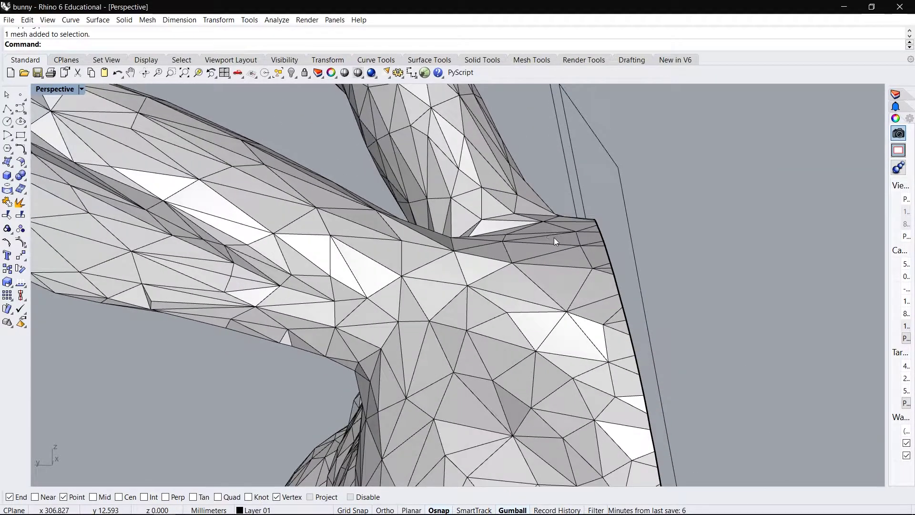
{"action": "scroll", "coordinate": [604, 223], "scroll_direction": "up", "scroll_amount": 6}
{"action": "right_click_drag", "start_coordinate": [604, 223], "coordinate": [581, 256]}
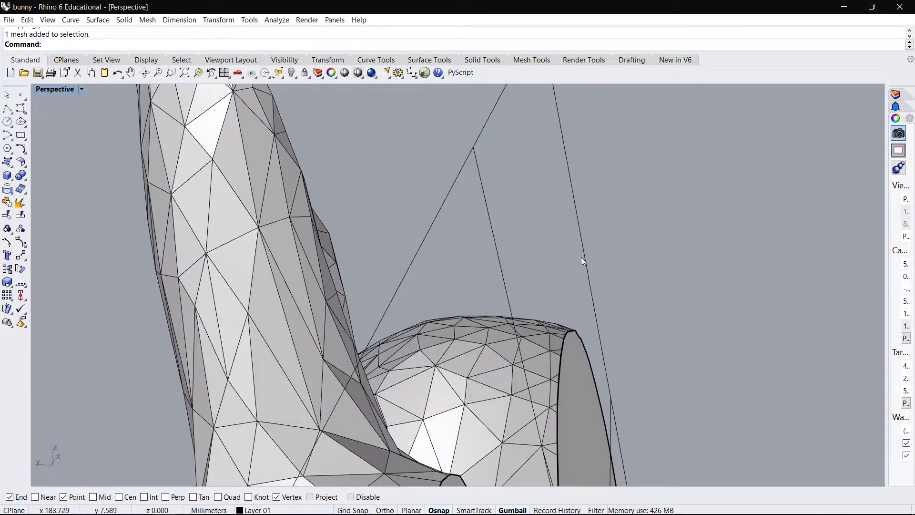
{"action": "scroll", "coordinate": [557, 342], "scroll_direction": "up", "scroll_amount": 3}
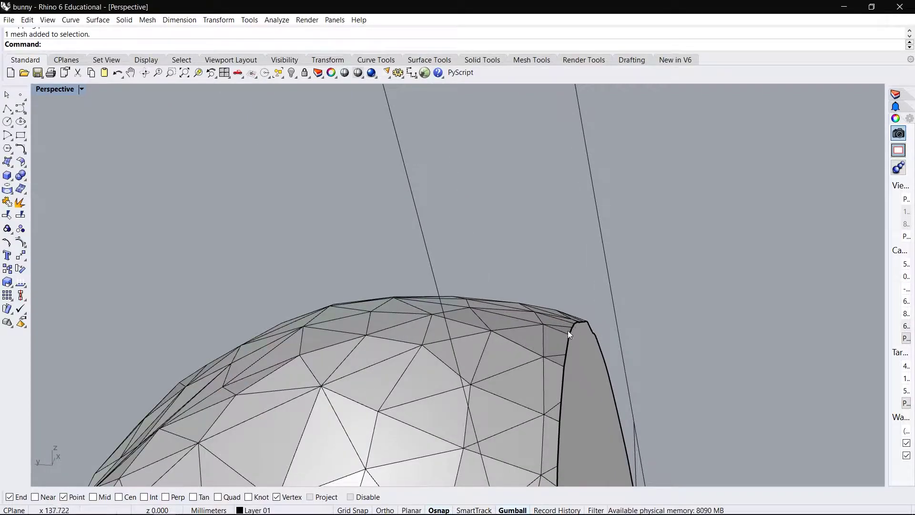
{"action": "scroll", "coordinate": [569, 328], "scroll_direction": "down", "scroll_amount": 6}
{"action": "scroll", "coordinate": [502, 195], "scroll_direction": "down", "scroll_amount": 5}
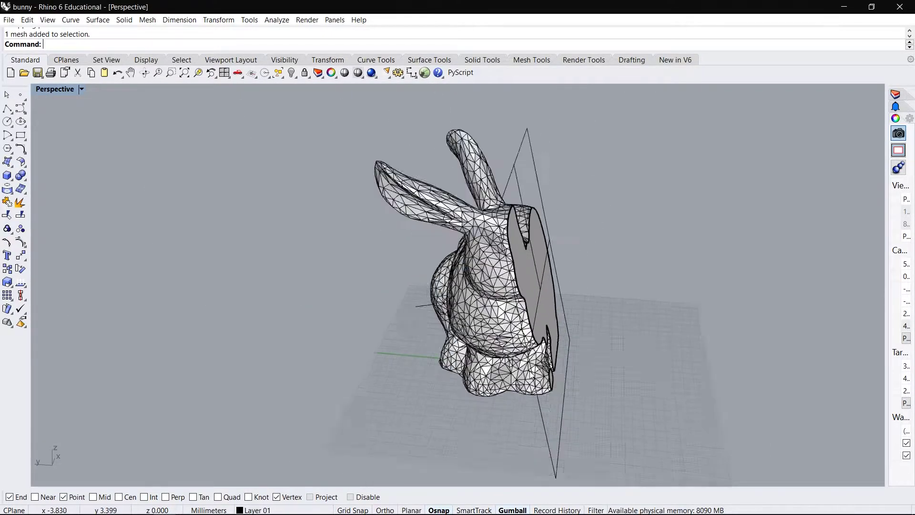
{"action": "scroll", "coordinate": [519, 357], "scroll_direction": "up", "scroll_amount": 6}
{"action": "scroll", "coordinate": [517, 355], "scroll_direction": "down", "scroll_amount": 4}
Step: Move the clipping plane deeper into the bunny and partly back out to vary the cut
{"action": "left_click", "coordinate": [553, 371]}
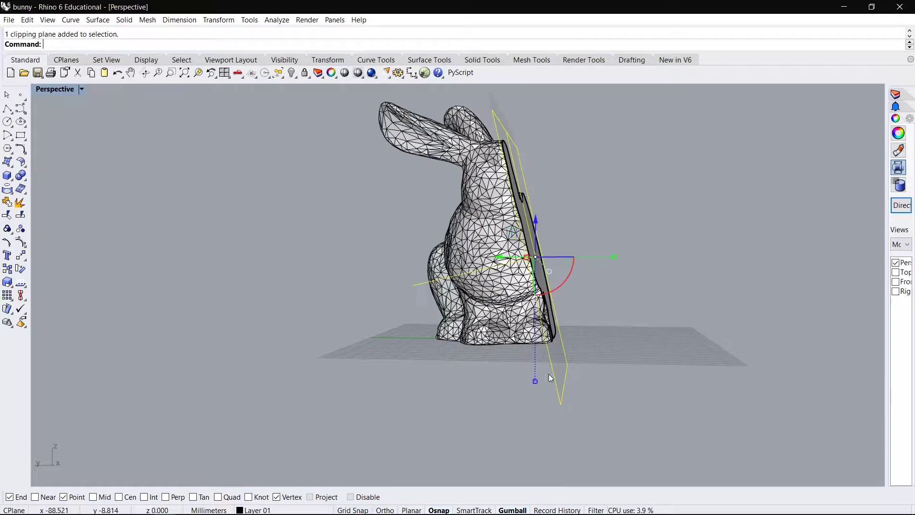
{"action": "left_click_drag", "start_coordinate": [509, 258], "coordinate": [467, 259]}
{"action": "left_click", "coordinate": [451, 354]}
{"action": "right_click_drag", "start_coordinate": [450, 353], "coordinate": [435, 394]}
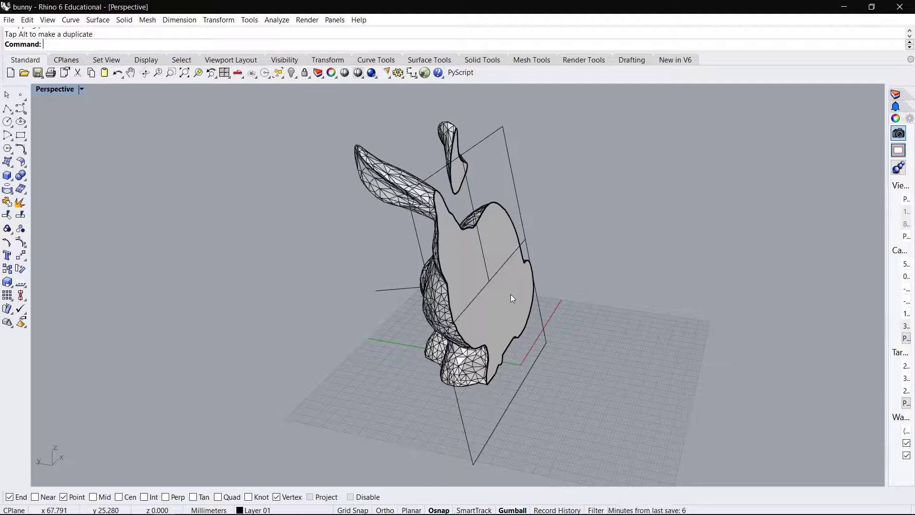
{"action": "left_click", "coordinate": [387, 289]}
{"action": "left_click_drag", "start_coordinate": [454, 278], "coordinate": [472, 284]}
{"action": "right_click_drag", "start_coordinate": [377, 371], "coordinate": [419, 366]}
{"action": "left_click", "coordinate": [420, 366]}
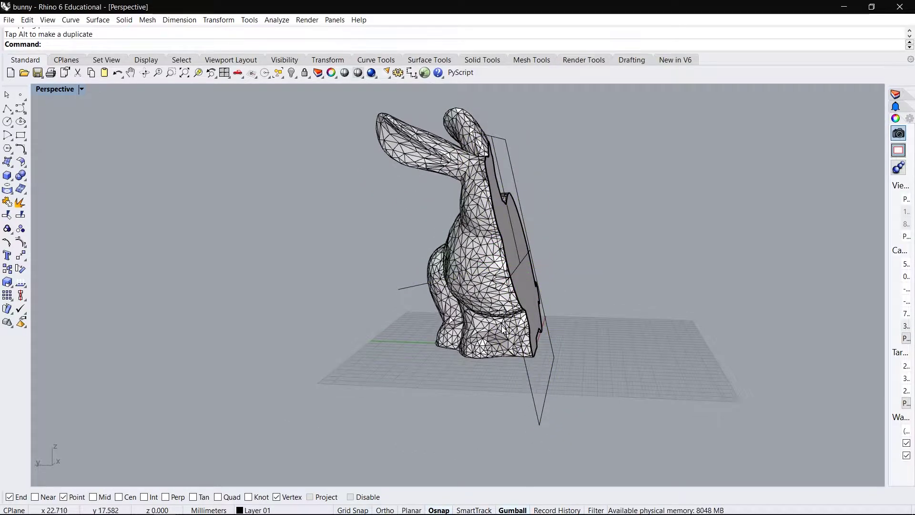
Step: Switch to the whiteboard and draw a slanted plane line with its point p̄ and normal arrow n̂
{"action": "left_click", "coordinate": [483, 385]}
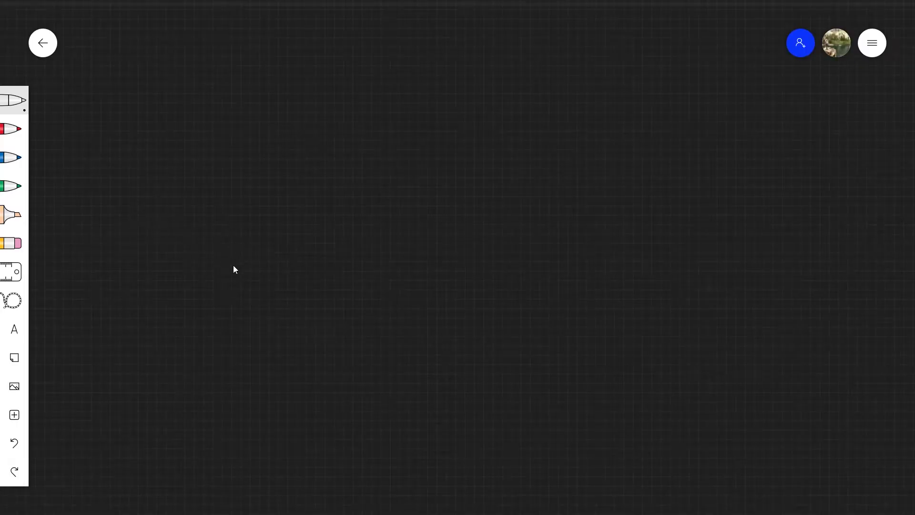
{"action": "left_click_drag", "start_coordinate": [279, 303], "coordinate": [582, 116]}
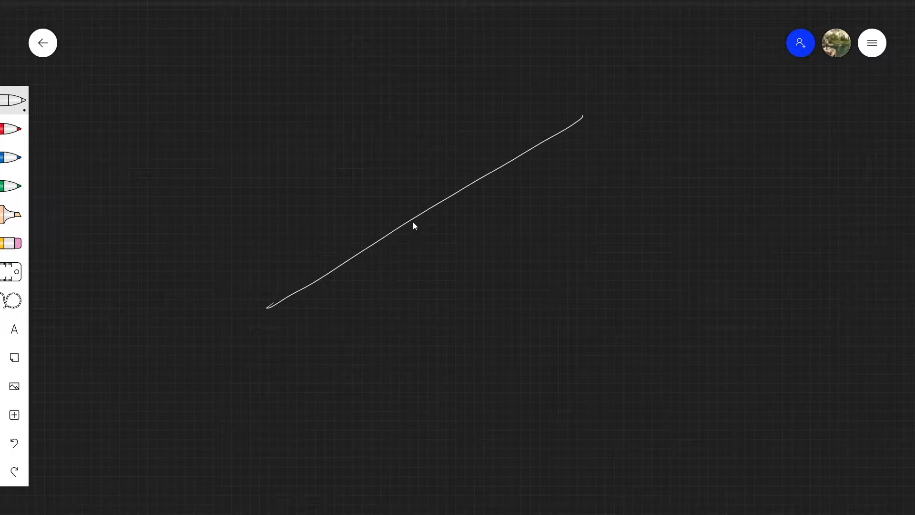
{"action": "mouse_move", "coordinate": [423, 211]}
{"action": "left_mouse_down"}
{"action": "mouse_move", "coordinate": [401, 168]}
{"action": "mouse_move", "coordinate": [411, 174]}
{"action": "mouse_move", "coordinate": [418, 165]}
{"action": "left_mouse_up"}
Step: Mark two red points on the normal's side of the plane line and two green points on the opposite side
{"action": "left_click", "coordinate": [12, 129]}
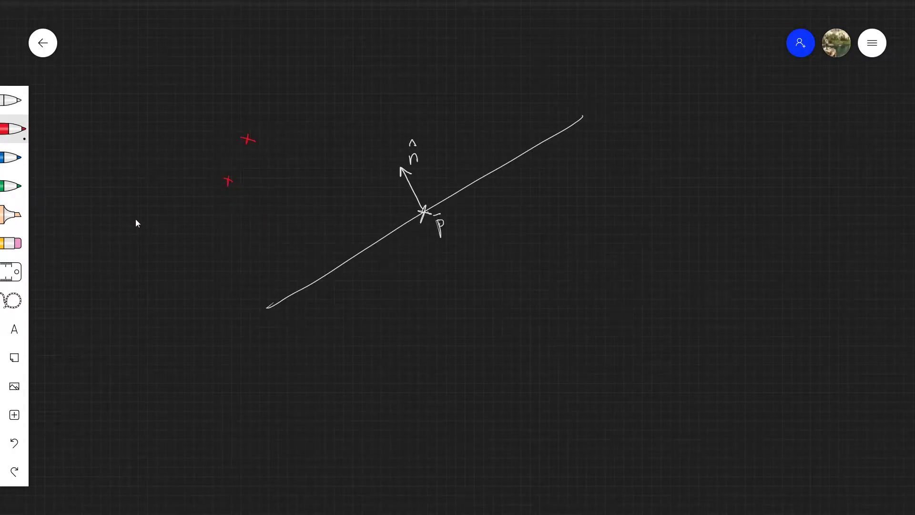
{"action": "left_click", "coordinate": [13, 186]}
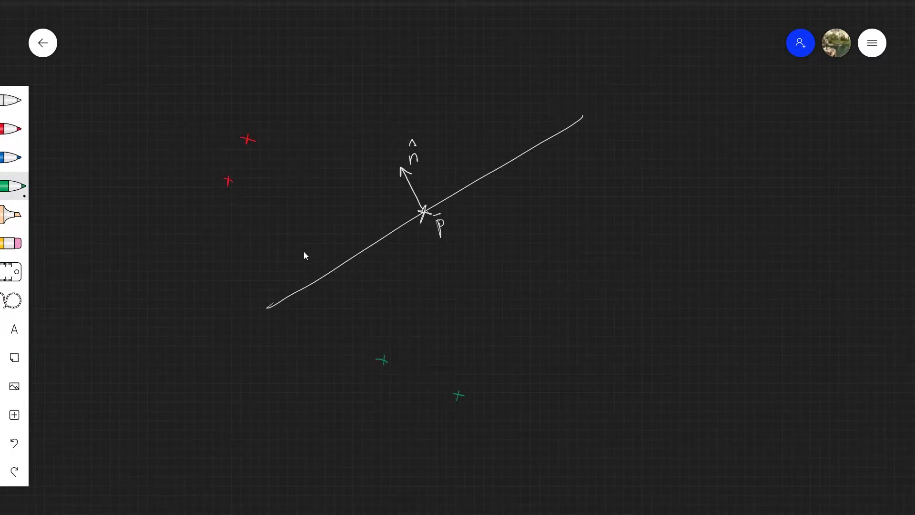
Step: Draw a red vector from p̄ to the upper red point, with its dashed projection onto the normal's direction
{"action": "key", "text": "2"}
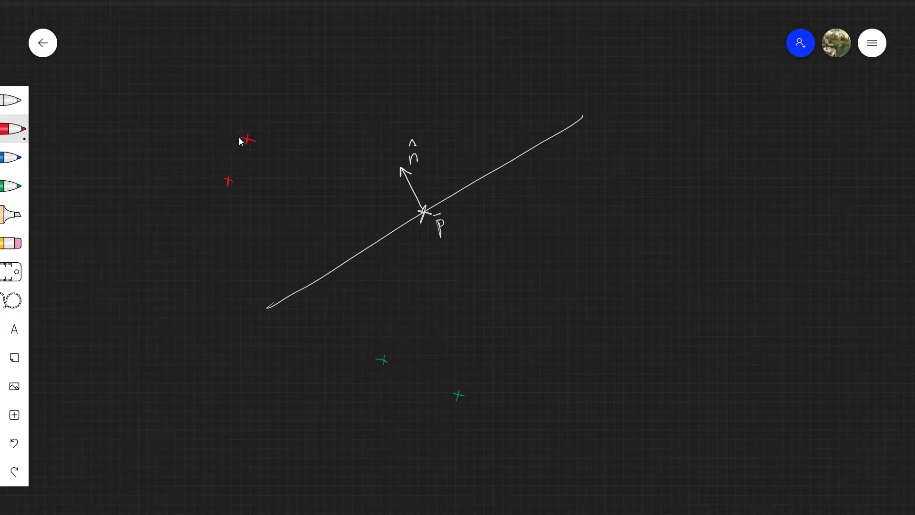
{"action": "left_click_drag", "start_coordinate": [247, 141], "coordinate": [423, 208]}
{"action": "left_click_drag", "start_coordinate": [248, 140], "coordinate": [258, 133]}
{"action": "left_click_drag", "start_coordinate": [266, 130], "coordinate": [271, 127]}
{"action": "left_click_drag", "start_coordinate": [359, 86], "coordinate": [403, 167]}
Step: Draw a green vector from p̄ to the nearer green point, with its dashed projection and right-angle mark
{"action": "mouse_move", "coordinate": [414, 216]}
{"action": "left_mouse_down"}
{"action": "mouse_move", "coordinate": [409, 208]}
{"action": "mouse_move", "coordinate": [421, 207]}
{"action": "mouse_move", "coordinate": [387, 358]}
{"action": "mouse_move", "coordinate": [392, 347]}
{"action": "left_mouse_up"}
{"action": "left_click", "coordinate": [12, 186]}
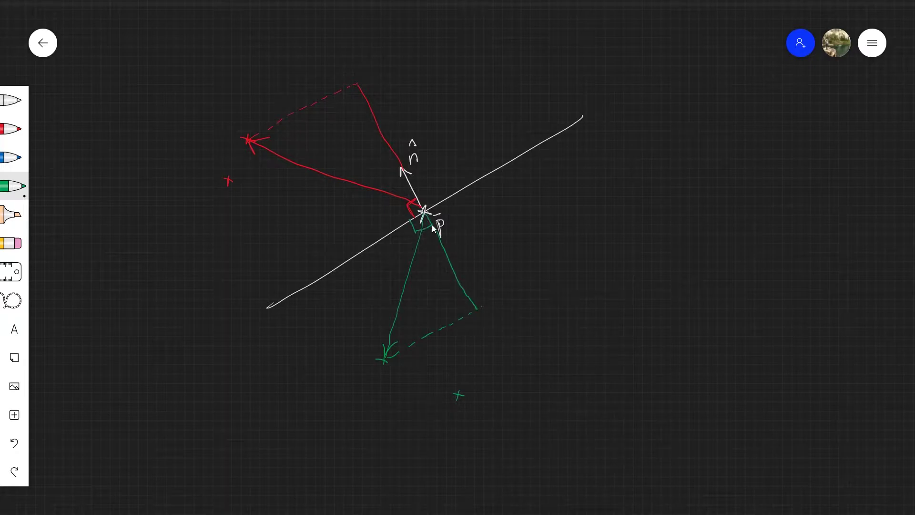
Step: Label the normal's side "positive" in red and the opposite side "negative" in green
{"action": "left_click", "coordinate": [12, 129]}
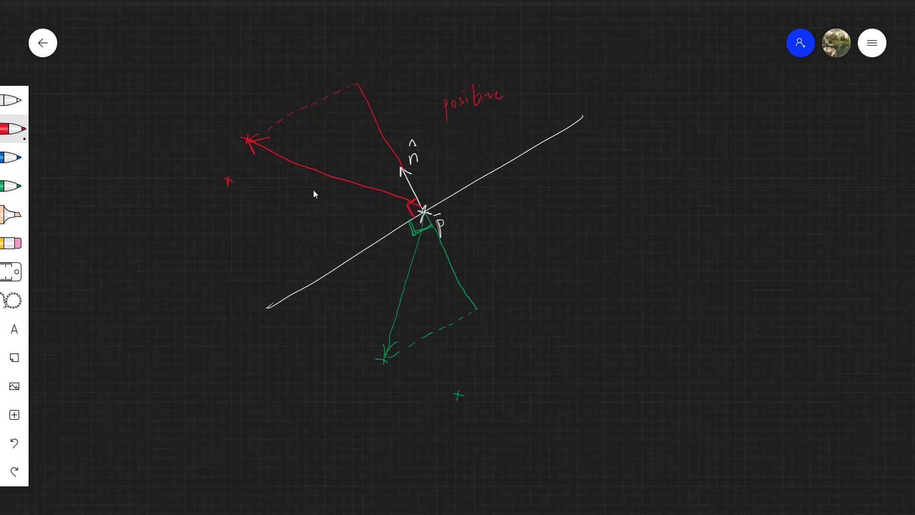
{"action": "left_click", "coordinate": [12, 186]}
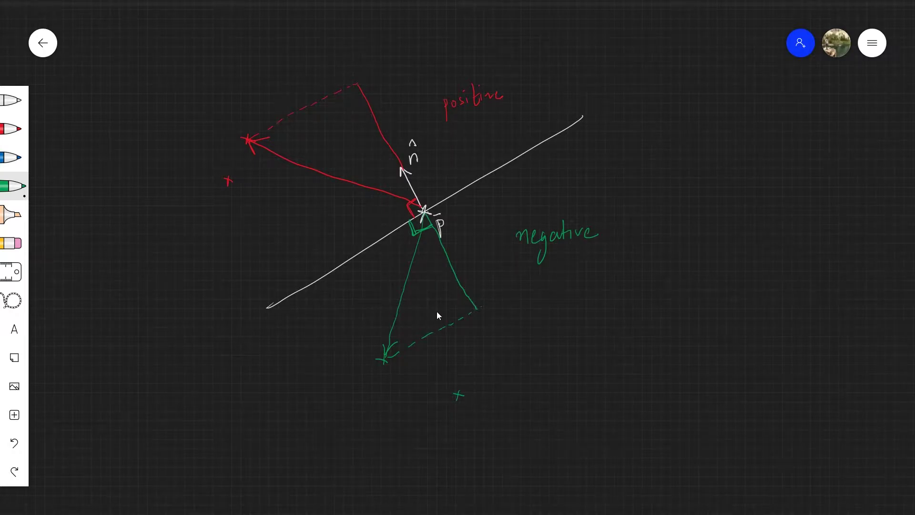
Step: Sketch a strip of connected red triangles on the positive side of the plane line
{"action": "left_click", "coordinate": [11, 128]}
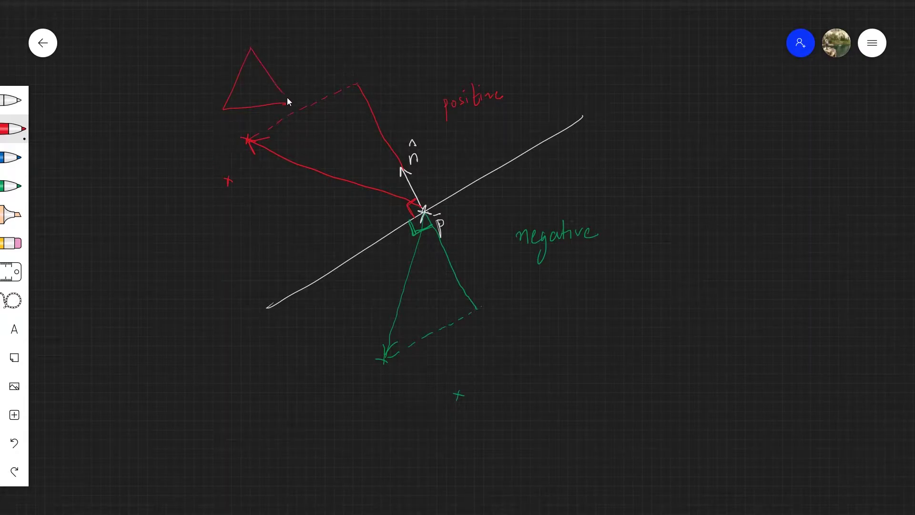
{"action": "mouse_move", "coordinate": [257, 48]}
{"action": "left_mouse_down"}
{"action": "mouse_move", "coordinate": [291, 107]}
{"action": "mouse_move", "coordinate": [353, 91]}
{"action": "left_mouse_up"}
{"action": "left_click_drag", "start_coordinate": [322, 35], "coordinate": [351, 91]}
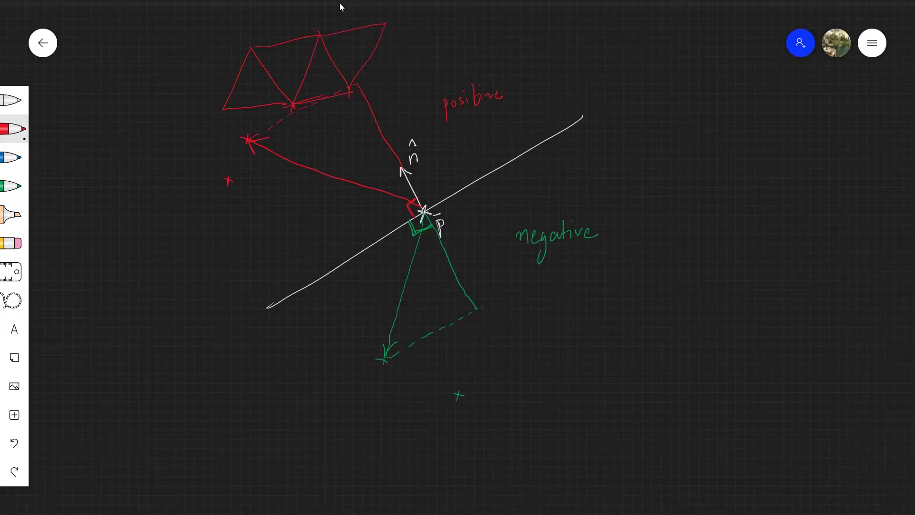
Step: Sketch a strip of connected green triangles on the negative side of the plane line
{"action": "left_click", "coordinate": [12, 186]}
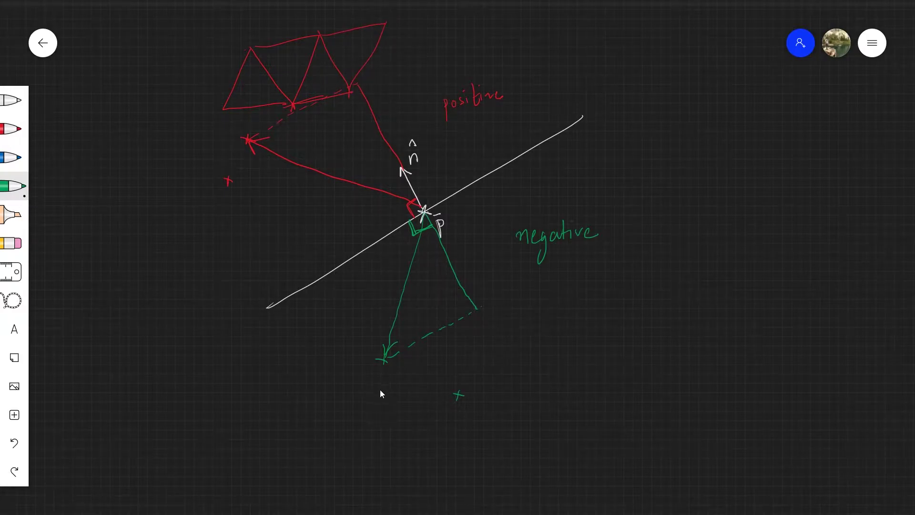
{"action": "left_click_drag", "start_coordinate": [362, 447], "coordinate": [458, 449]}
{"action": "mouse_move", "coordinate": [387, 383]}
{"action": "left_mouse_down"}
{"action": "mouse_move", "coordinate": [431, 378]}
{"action": "mouse_move", "coordinate": [432, 445]}
{"action": "left_mouse_up"}
{"action": "left_click_drag", "start_coordinate": [451, 370], "coordinate": [492, 439]}
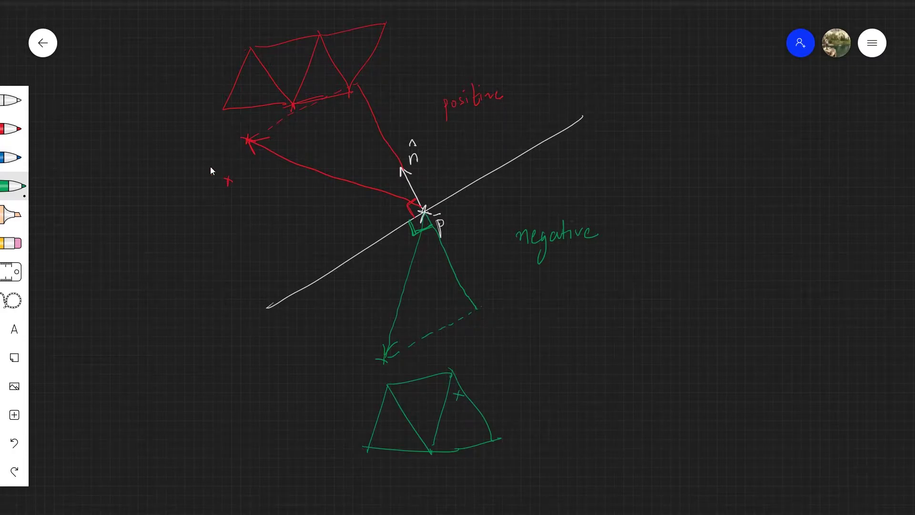
Step: Sketch connected blue triangles that straddle the plane line
{"action": "left_click", "coordinate": [24, 160]}
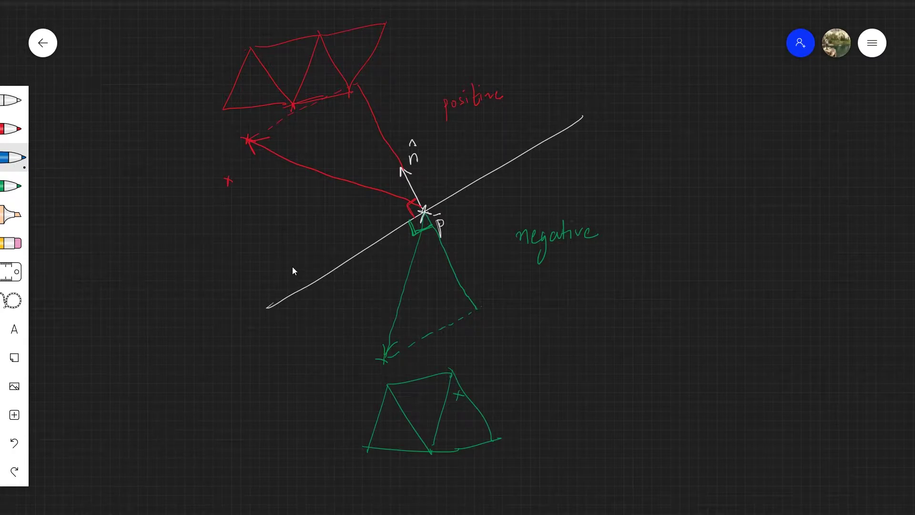
{"action": "left_click_drag", "start_coordinate": [291, 259], "coordinate": [299, 327]}
{"action": "left_click_drag", "start_coordinate": [337, 292], "coordinate": [342, 225]}
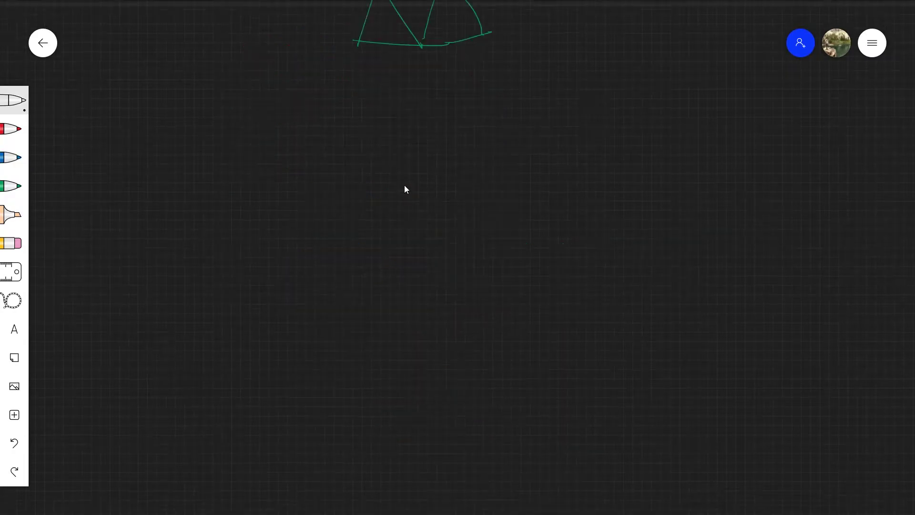
Step: Draw a white triangle in an empty area, numbering its vertices 0, 1, 2 and its edges 3, 4, 5
{"action": "mouse_move", "coordinate": [404, 183]}
{"action": "left_mouse_down"}
{"action": "mouse_move", "coordinate": [323, 328]}
{"action": "mouse_move", "coordinate": [482, 309]}
{"action": "left_mouse_up"}
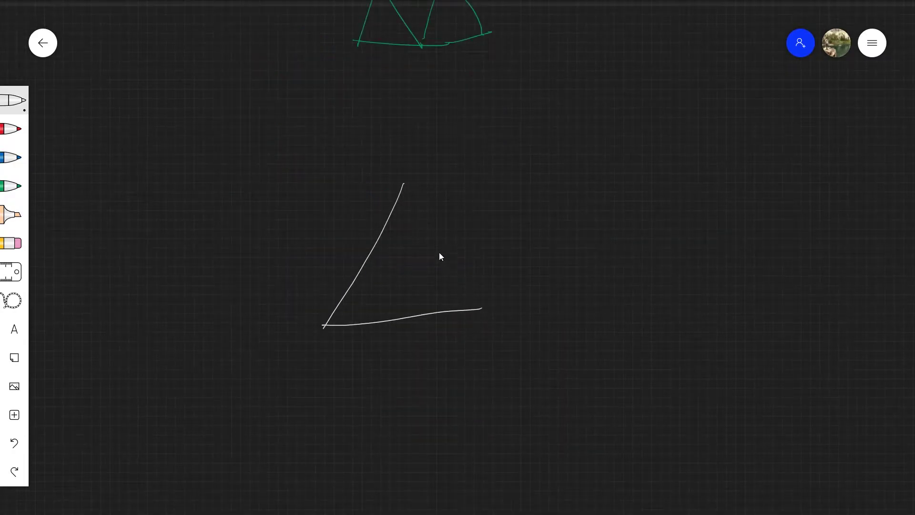
{"action": "left_click_drag", "start_coordinate": [404, 180], "coordinate": [480, 305]}
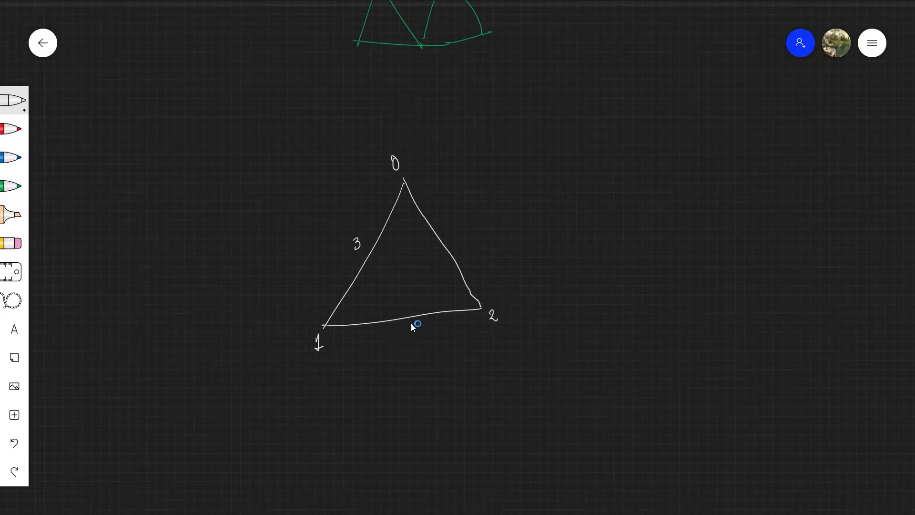
{"action": "left_click_drag", "start_coordinate": [415, 336], "coordinate": [414, 343]}
Step: Draw a red line cutting edges 3 and 5, with a normal arrow pointing towards edge 4
{"action": "left_click", "coordinate": [13, 128]}
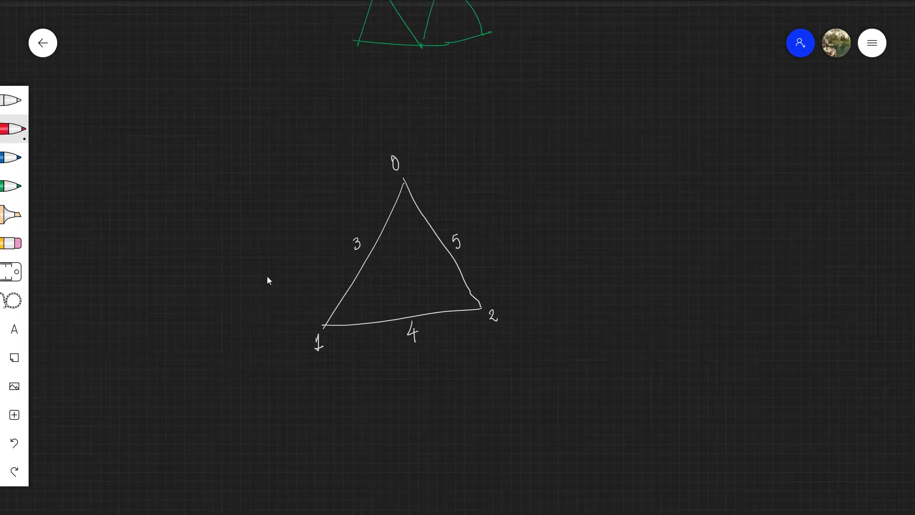
{"action": "left_click_drag", "start_coordinate": [257, 266], "coordinate": [573, 188]}
Step: Write "0, 3, 5" beside the triangle and mark the red line's intersections with edges 3 and 5 in light grey
{"action": "left_click", "coordinate": [19, 101]}
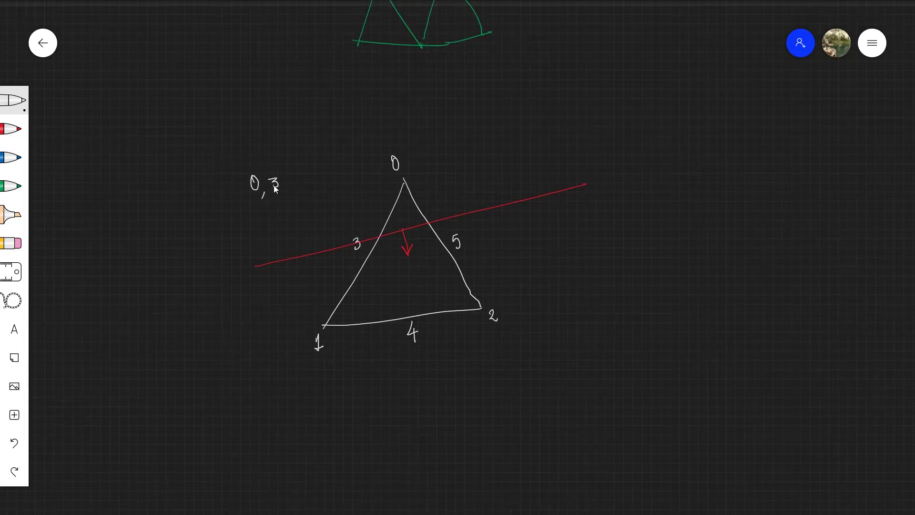
{"action": "left_click_drag", "start_coordinate": [298, 171], "coordinate": [291, 184]}
{"action": "left_click_drag", "start_coordinate": [382, 233], "coordinate": [377, 240]}
{"action": "left_click_drag", "start_coordinate": [430, 220], "coordinate": [429, 229]}
Step: Draw three more red lines across the triangle to show other possible plane cuts
{"action": "left_click", "coordinate": [10, 128]}
{"action": "left_click_drag", "start_coordinate": [361, 138], "coordinate": [353, 391]}
{"action": "left_click_drag", "start_coordinate": [275, 327], "coordinate": [593, 253]}
{"action": "left_click_drag", "start_coordinate": [487, 126], "coordinate": [355, 381]}
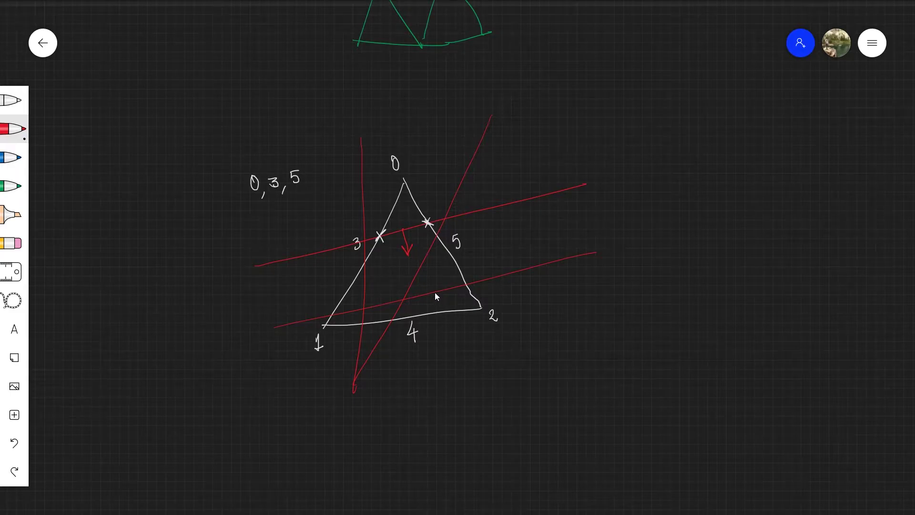
Step: Go to the eight triangle cases and write "2³ = 8" above them in light grey
{"action": "scroll", "coordinate": [301, 273], "scroll_direction": "down", "scroll_amount": 5}
{"action": "right_click_drag", "start_coordinate": [858, 219], "coordinate": [319, 401]}
{"action": "scroll", "coordinate": [442, 230], "scroll_direction": "up", "scroll_amount": 1}
{"action": "scroll", "coordinate": [467, 258], "scroll_direction": "up", "scroll_amount": 1, "text": "ctrl"}
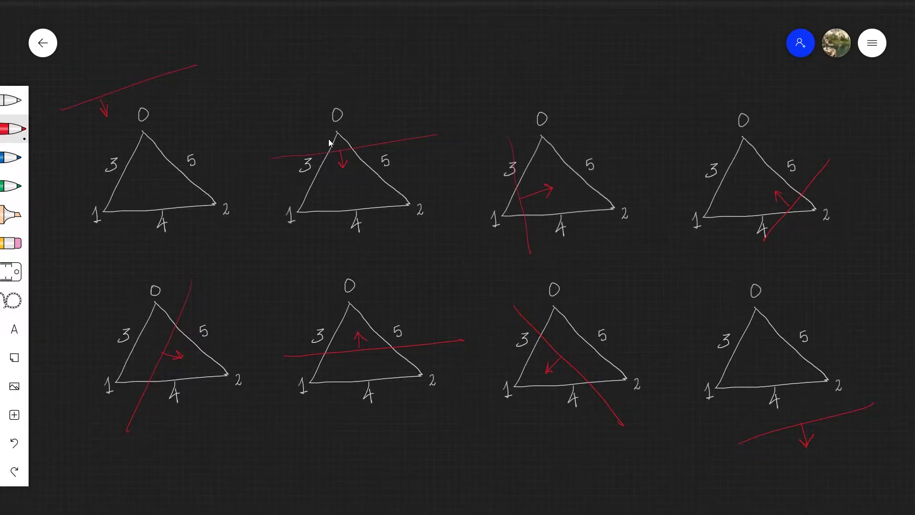
{"action": "right_click_drag", "start_coordinate": [468, 261], "coordinate": [471, 268]}
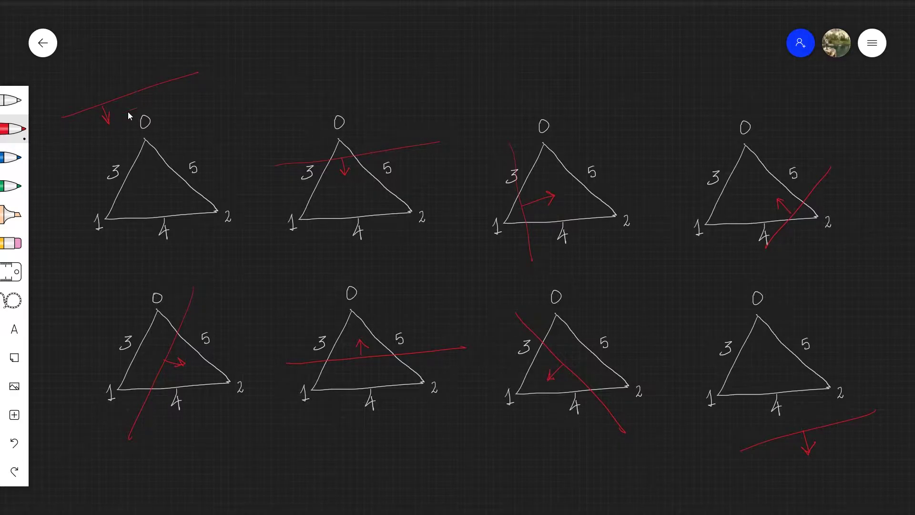
{"action": "left_click", "coordinate": [15, 101]}
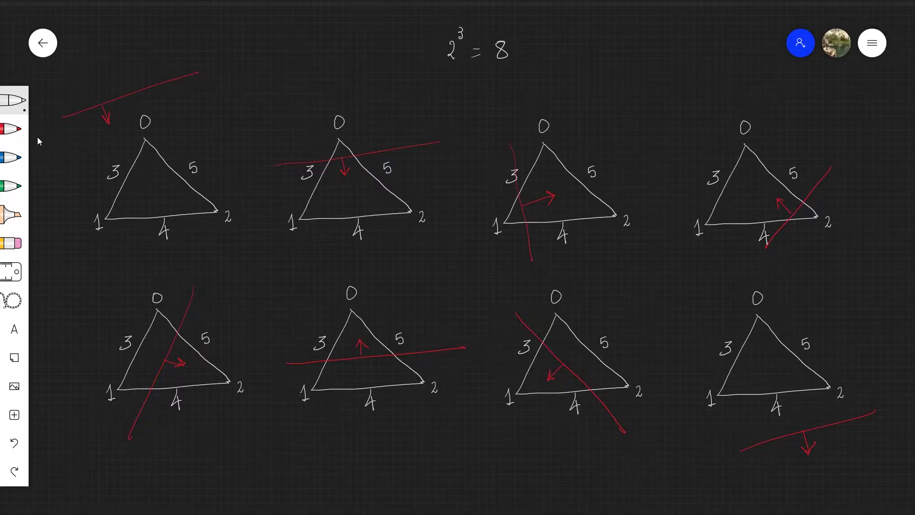
Step: Switch to the green pen
{"action": "left_click", "coordinate": [12, 186]}
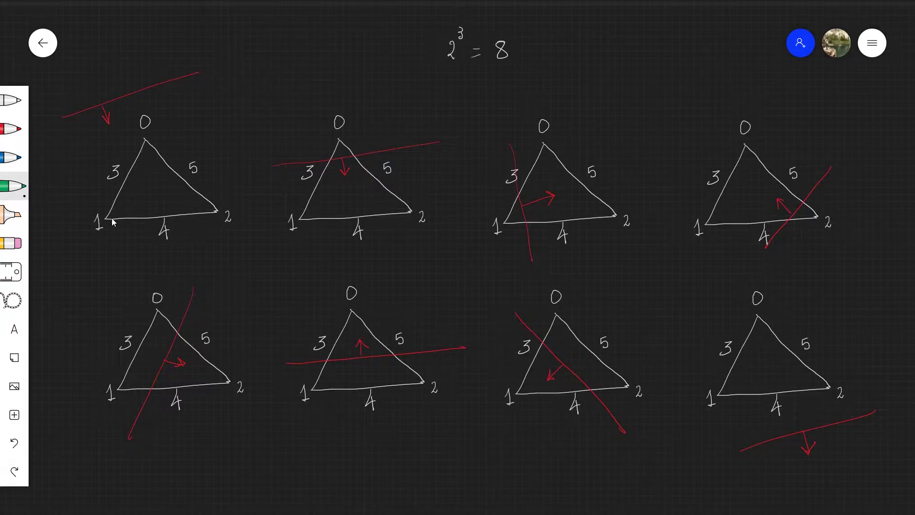